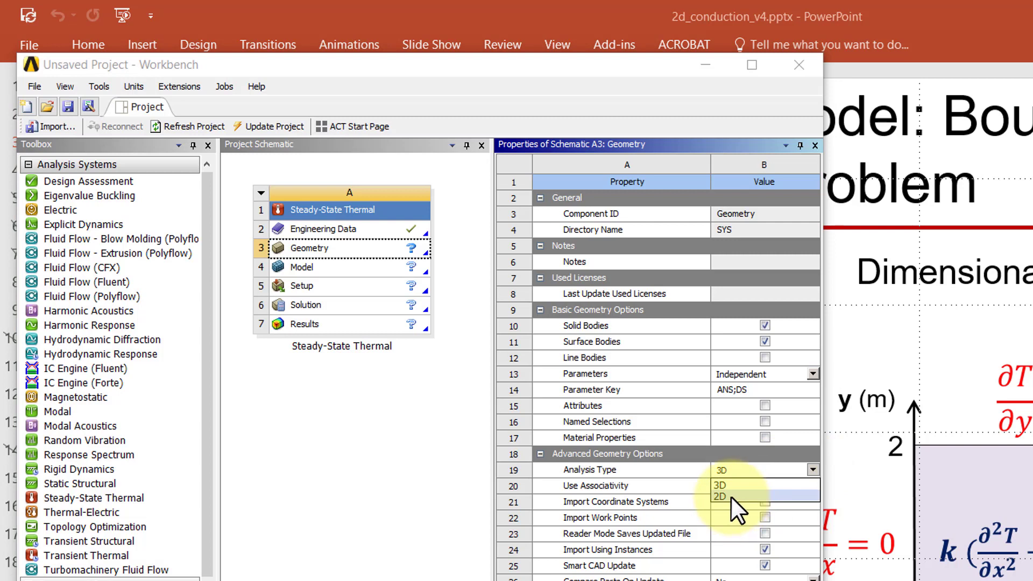
Set the geometry's Analysis Type to 2D.
{"action": "left_click", "coordinate": [730, 496]}
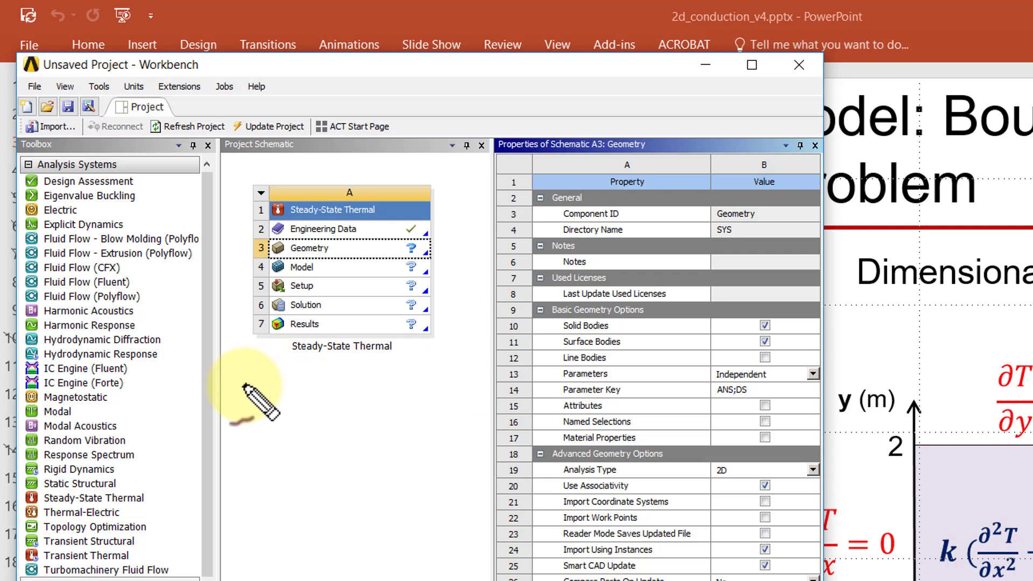
Handwrite the annotation T = T(x, y, z) beneath the Steady-State Thermal system and circle the 2D analysis type.
{"action": "left_click_drag", "start_coordinate": [226, 381], "coordinate": [256, 376]}
{"action": "mouse_move", "coordinate": [240, 379]}
{"action": "left_mouse_down"}
{"action": "mouse_move", "coordinate": [241, 407]}
{"action": "mouse_move", "coordinate": [264, 389]}
{"action": "left_mouse_up"}
{"action": "left_click_drag", "start_coordinate": [252, 401], "coordinate": [299, 378]}
{"action": "mouse_move", "coordinate": [288, 380]}
{"action": "left_mouse_down"}
{"action": "mouse_move", "coordinate": [290, 401]}
{"action": "mouse_move", "coordinate": [311, 404]}
{"action": "left_mouse_up"}
{"action": "mouse_move", "coordinate": [321, 388]}
{"action": "left_mouse_down"}
{"action": "mouse_move", "coordinate": [332, 400]}
{"action": "mouse_move", "coordinate": [323, 402]}
{"action": "left_mouse_up"}
{"action": "mouse_move", "coordinate": [341, 394]}
{"action": "left_mouse_down"}
{"action": "mouse_move", "coordinate": [338, 407]}
{"action": "mouse_move", "coordinate": [353, 399]}
{"action": "left_mouse_up"}
{"action": "mouse_move", "coordinate": [358, 385]}
{"action": "left_mouse_down"}
{"action": "mouse_move", "coordinate": [350, 411]}
{"action": "mouse_move", "coordinate": [359, 406]}
{"action": "left_mouse_up"}
{"action": "left_click_drag", "start_coordinate": [365, 386], "coordinate": [392, 401]}
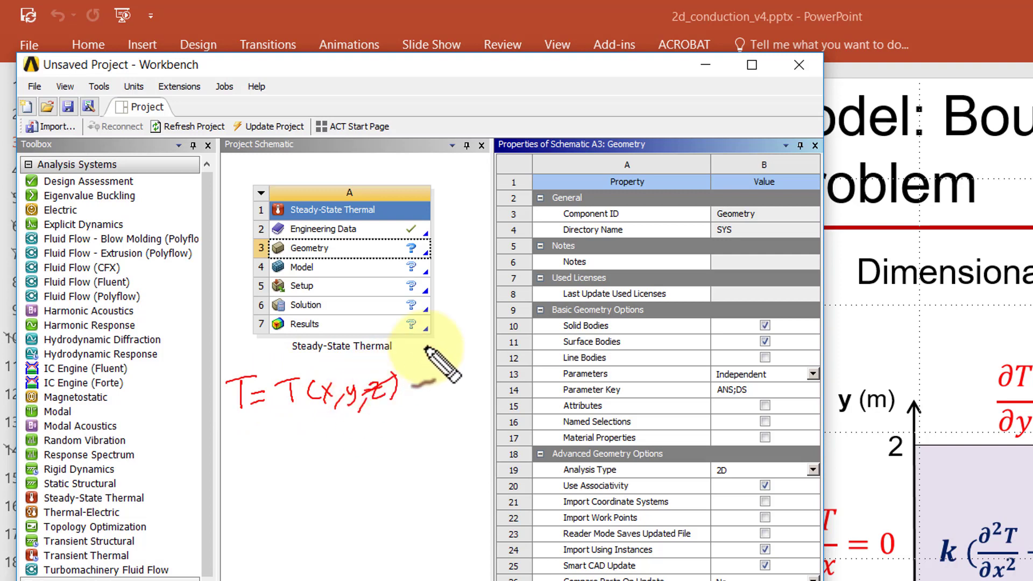
{"action": "mouse_move", "coordinate": [720, 453]}
{"action": "left_mouse_down"}
{"action": "mouse_move", "coordinate": [715, 487]}
{"action": "mouse_move", "coordinate": [719, 454]}
{"action": "left_mouse_up"}
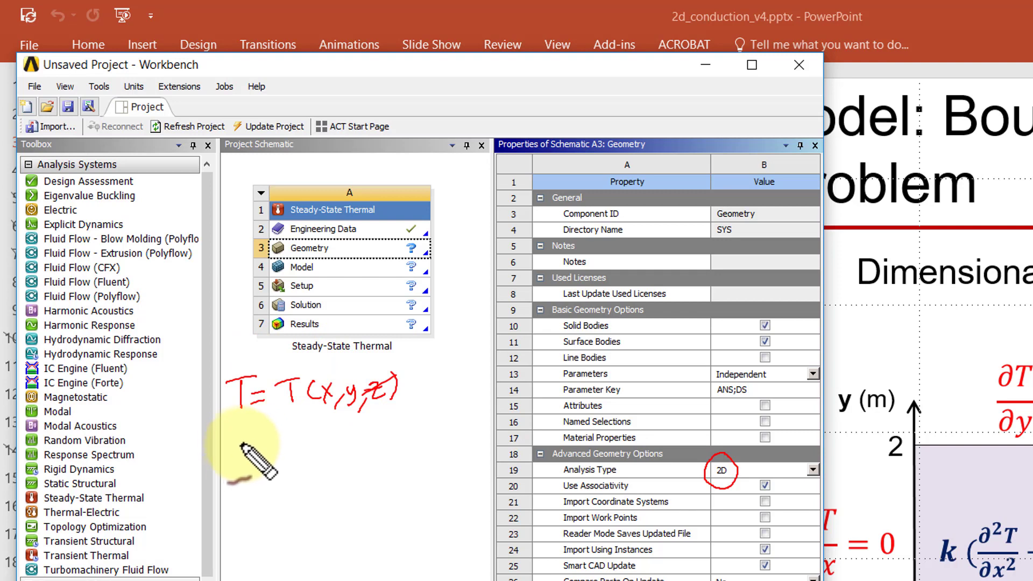
Handwrite the 2D heat conduction equation k(∂²T/∂x² + ∂²T/∂y²) + Q = 0 below the temperature annotation.
{"action": "mouse_move", "coordinate": [233, 441]}
{"action": "left_mouse_down"}
{"action": "mouse_move", "coordinate": [235, 467]}
{"action": "mouse_move", "coordinate": [247, 472]}
{"action": "left_mouse_up"}
{"action": "left_click_drag", "start_coordinate": [268, 437], "coordinate": [269, 492]}
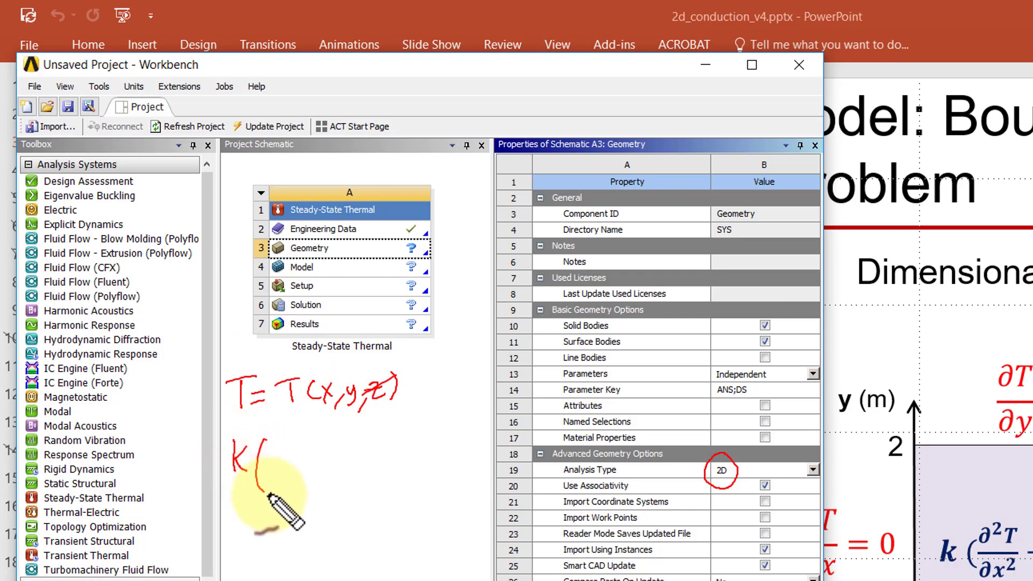
{"action": "mouse_move", "coordinate": [280, 436]}
{"action": "left_mouse_down"}
{"action": "mouse_move", "coordinate": [275, 462]}
{"action": "mouse_move", "coordinate": [293, 438]}
{"action": "mouse_move", "coordinate": [306, 466]}
{"action": "left_mouse_up"}
{"action": "mouse_move", "coordinate": [281, 486]}
{"action": "left_mouse_down"}
{"action": "mouse_move", "coordinate": [275, 495]}
{"action": "mouse_move", "coordinate": [299, 495]}
{"action": "left_mouse_up"}
{"action": "mouse_move", "coordinate": [299, 483]}
{"action": "left_mouse_down"}
{"action": "mouse_move", "coordinate": [290, 495]}
{"action": "mouse_move", "coordinate": [334, 456]}
{"action": "left_mouse_up"}
{"action": "left_click_drag", "start_coordinate": [325, 450], "coordinate": [323, 472]}
{"action": "mouse_move", "coordinate": [359, 437]}
{"action": "left_mouse_down"}
{"action": "mouse_move", "coordinate": [348, 456]}
{"action": "mouse_move", "coordinate": [356, 447]}
{"action": "left_mouse_up"}
{"action": "mouse_move", "coordinate": [362, 427]}
{"action": "left_mouse_down"}
{"action": "mouse_move", "coordinate": [381, 434]}
{"action": "mouse_move", "coordinate": [374, 452]}
{"action": "left_mouse_up"}
{"action": "mouse_move", "coordinate": [343, 482]}
{"action": "left_mouse_down"}
{"action": "mouse_move", "coordinate": [379, 481]}
{"action": "mouse_move", "coordinate": [348, 500]}
{"action": "mouse_move", "coordinate": [365, 506]}
{"action": "mouse_move", "coordinate": [393, 484]}
{"action": "left_mouse_up"}
{"action": "left_click_drag", "start_coordinate": [394, 429], "coordinate": [394, 502]}
{"action": "mouse_move", "coordinate": [406, 452]}
{"action": "left_mouse_down"}
{"action": "mouse_move", "coordinate": [429, 449]}
{"action": "mouse_move", "coordinate": [416, 466]}
{"action": "mouse_move", "coordinate": [439, 455]}
{"action": "mouse_move", "coordinate": [455, 461]}
{"action": "left_mouse_up"}
{"action": "left_click_drag", "start_coordinate": [367, 528], "coordinate": [404, 521]}
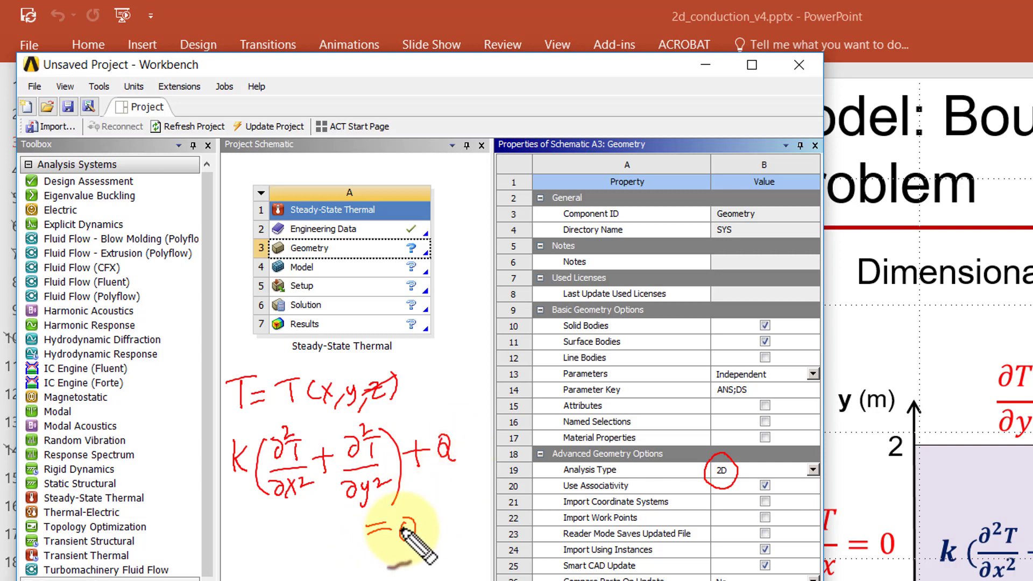
Strike out the Q source term, add short marks below the equation, and clear all handwritten annotations.
{"action": "left_click_drag", "start_coordinate": [426, 474], "coordinate": [476, 389]}
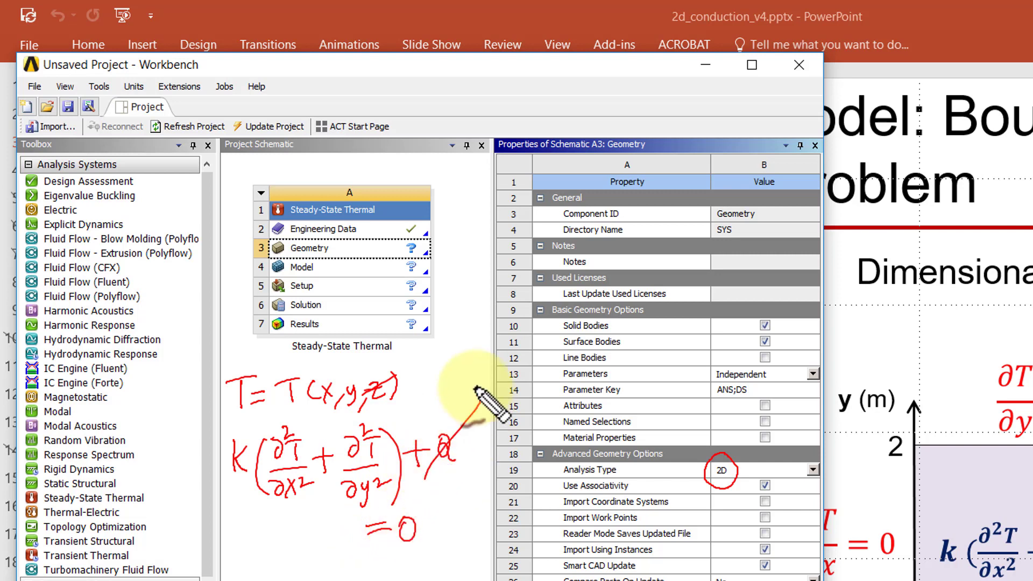
{"action": "left_click_drag", "start_coordinate": [316, 531], "coordinate": [346, 527]}
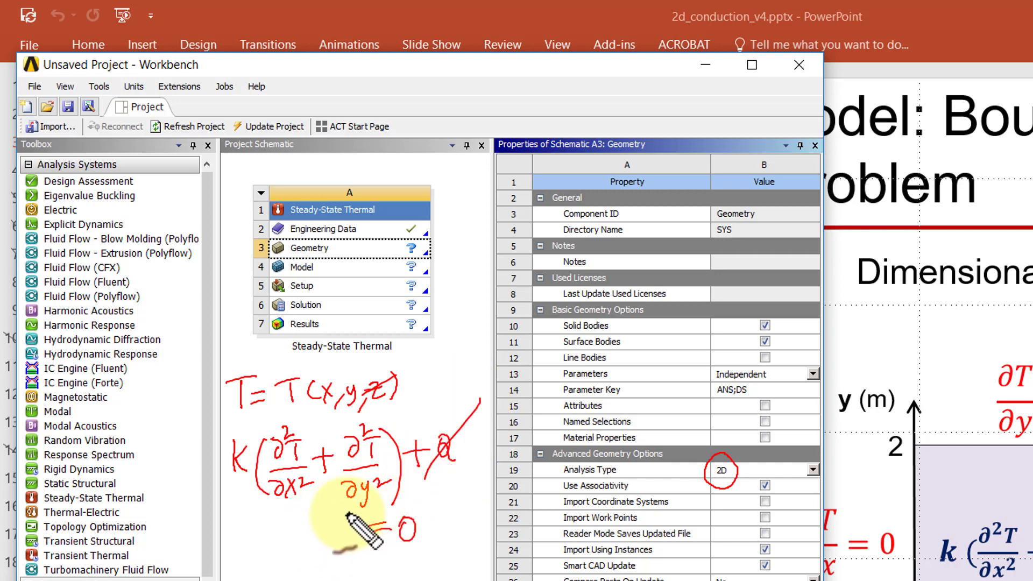
{"action": "left_click_drag", "start_coordinate": [311, 563], "coordinate": [341, 561]}
{"action": "left_click_drag", "start_coordinate": [312, 576], "coordinate": [341, 574]}
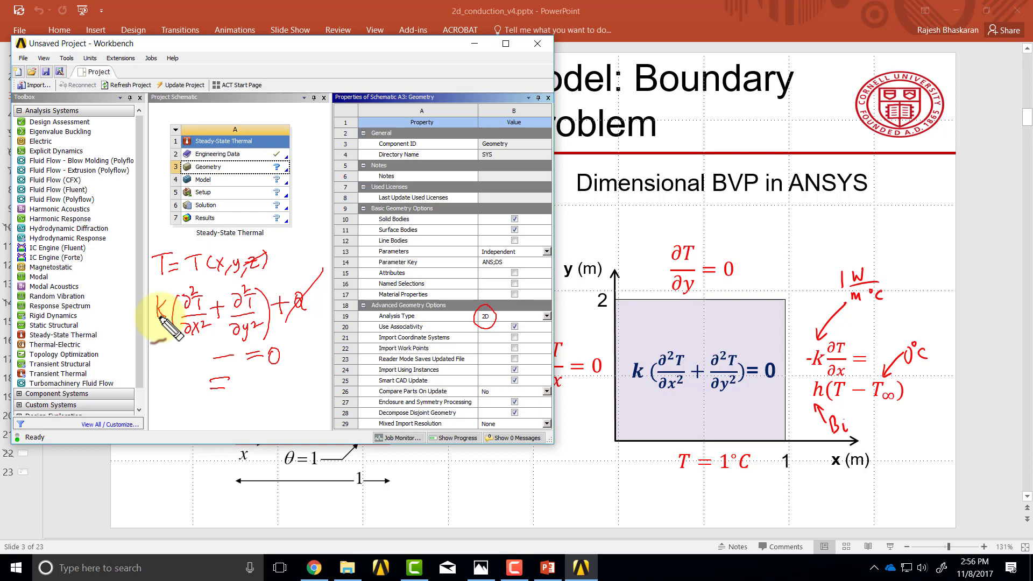
{"action": "key", "text": "Escape"}
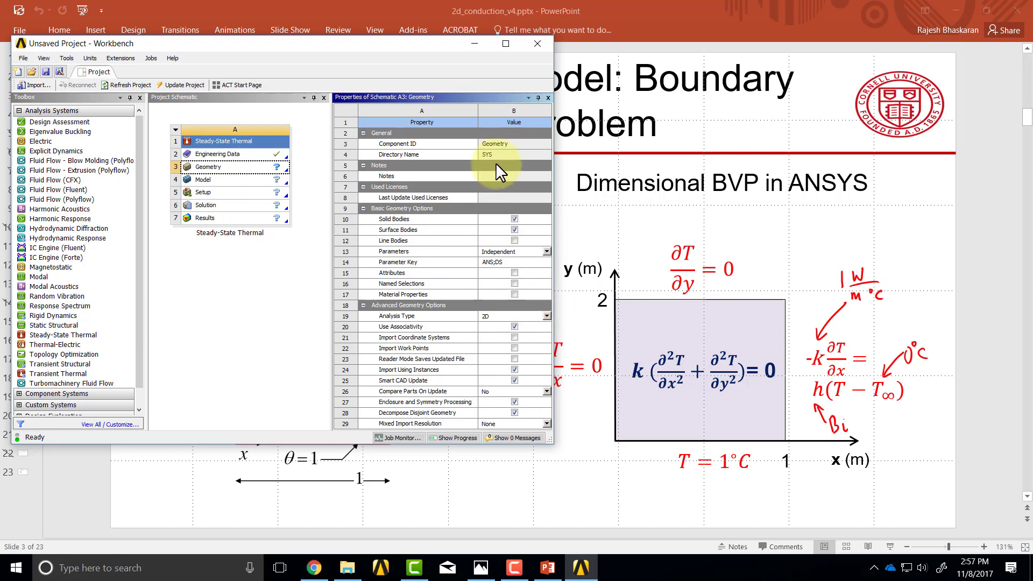
Close the geometry properties, create a new SpaceClaim geometry for the Steady-State Thermal system, and dismiss the welcome window.
{"action": "left_click", "coordinate": [548, 98]}
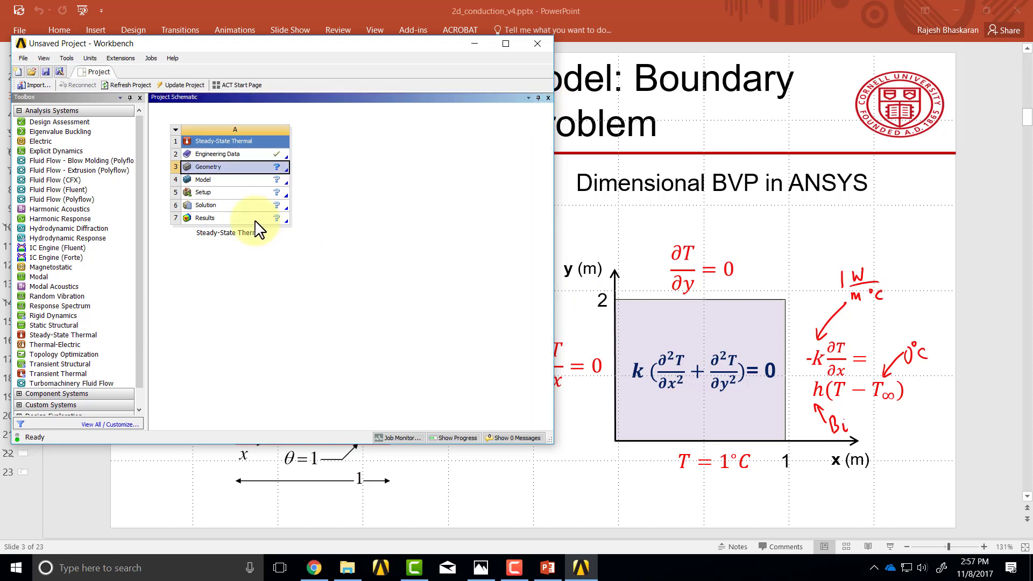
{"action": "right_click", "coordinate": [230, 167]}
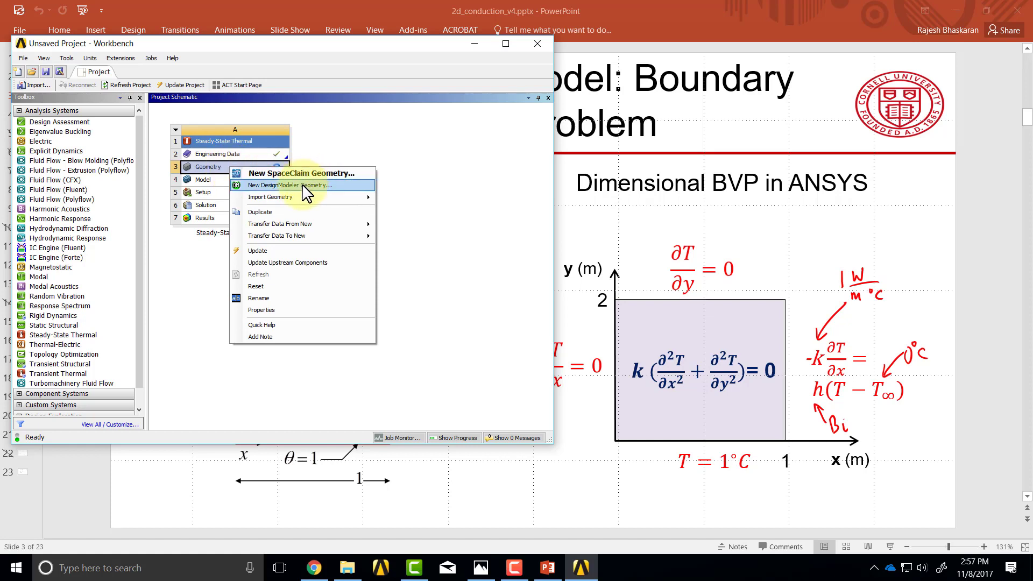
{"action": "mouse_move", "coordinate": [292, 203]}
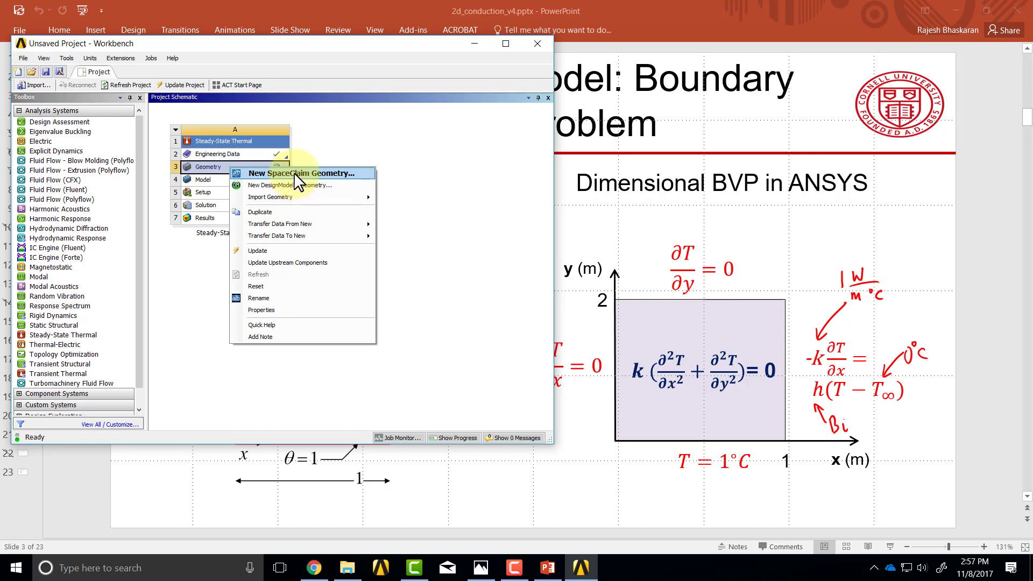
{"action": "left_click", "coordinate": [296, 174]}
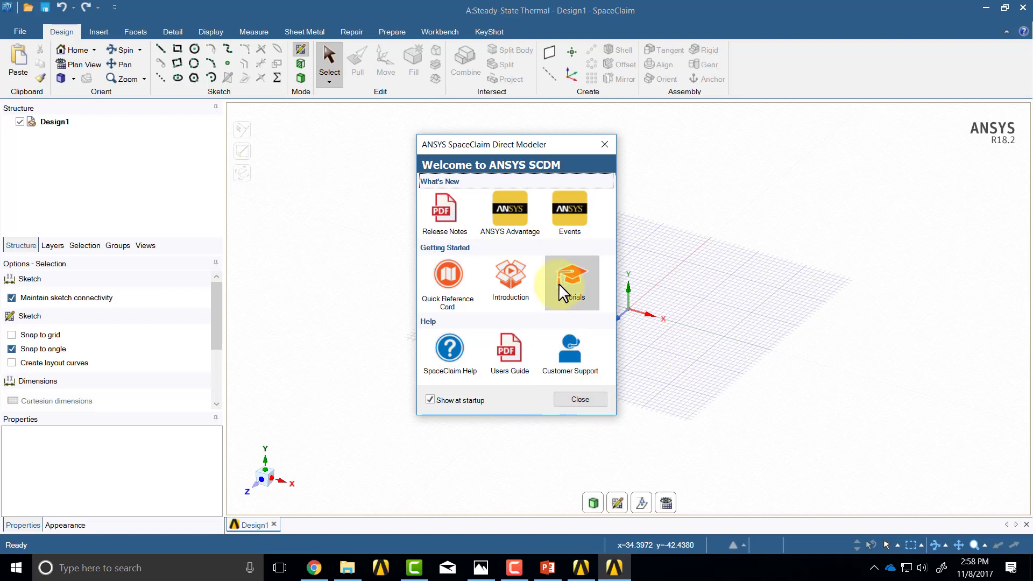
{"action": "left_click", "coordinate": [576, 399]}
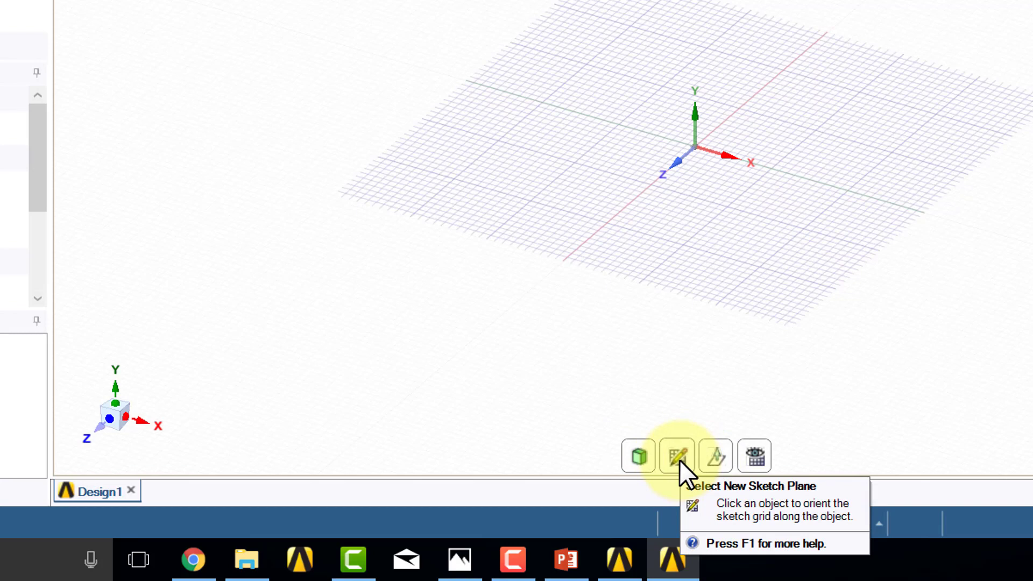
Place the sketch grid on the XY plane, viewed head-on, and activate the Rectangle tool.
{"action": "left_click", "coordinate": [678, 459]}
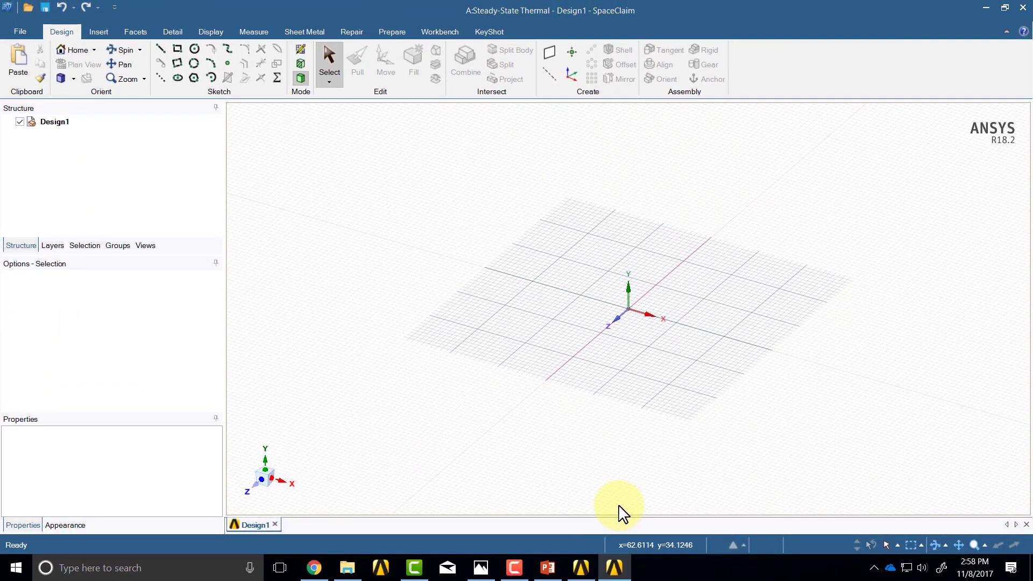
{"action": "left_click", "coordinate": [637, 317]}
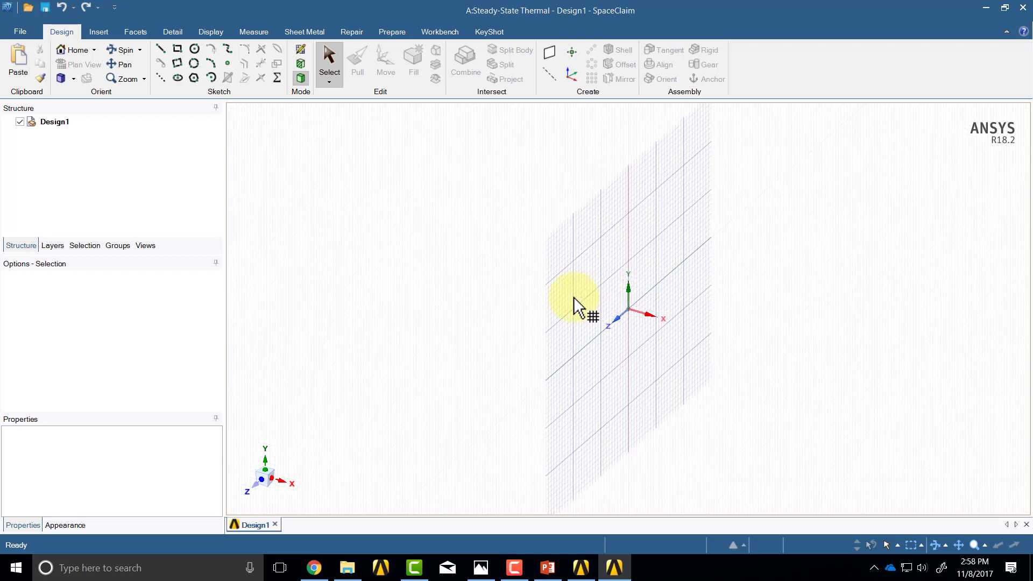
{"action": "left_click", "coordinate": [686, 288]}
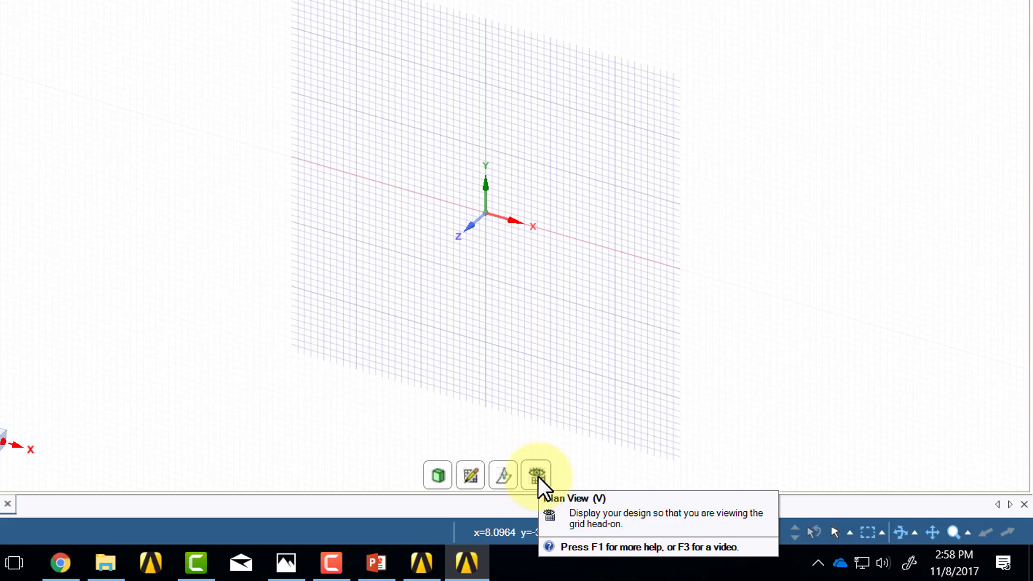
{"action": "left_click", "coordinate": [536, 475]}
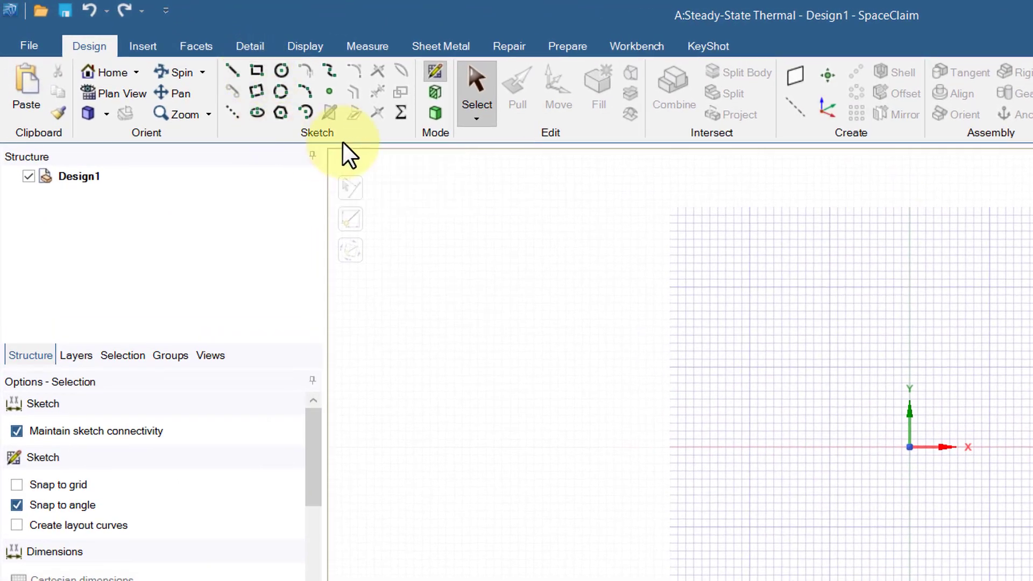
{"action": "left_click", "coordinate": [256, 70]}
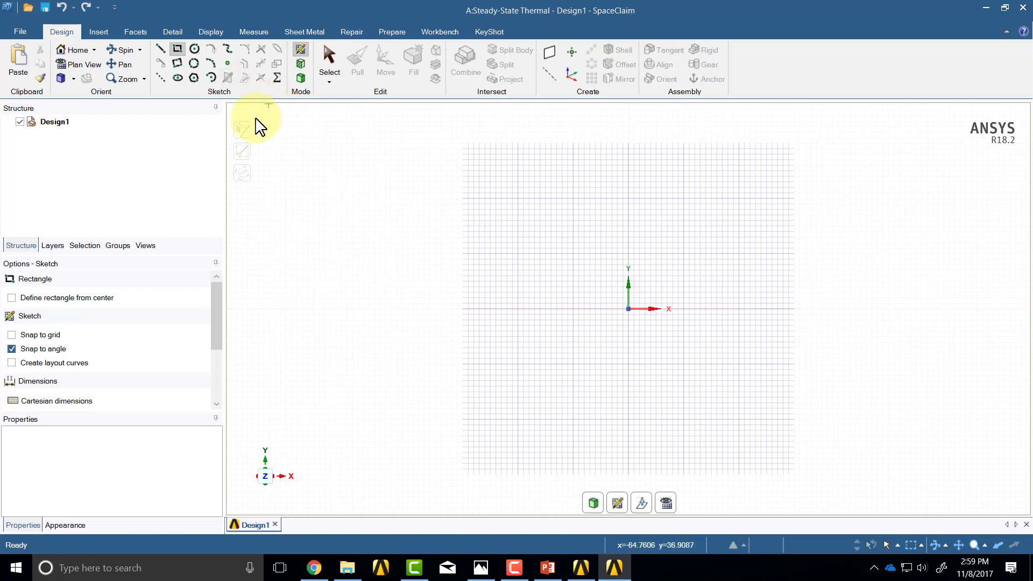
Sketch a trial rectangle from the origin, about 24 mm wide and 12 mm high, and undo it.
{"action": "left_click", "coordinate": [628, 308]}
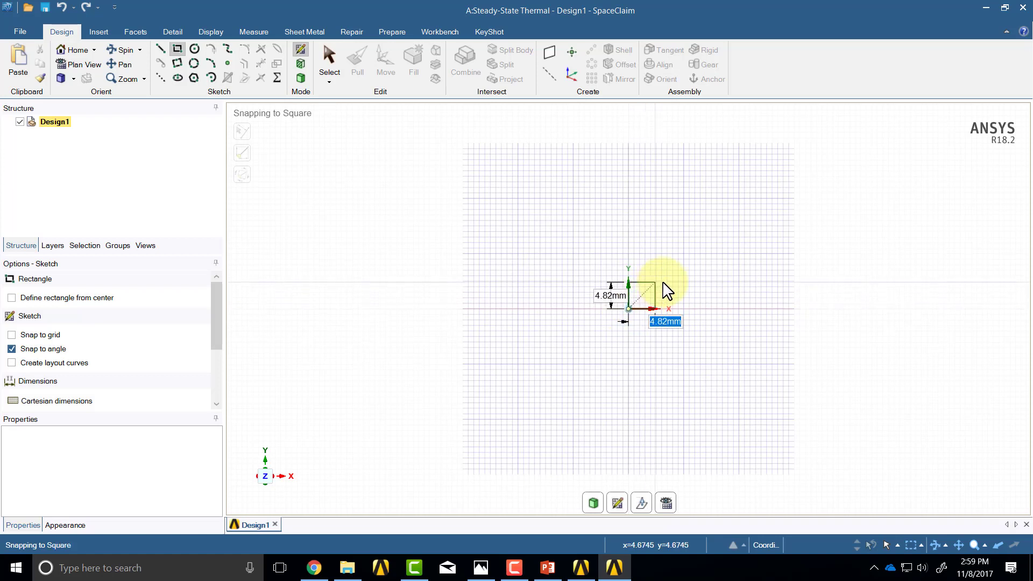
{"action": "left_click", "coordinate": [758, 242]}
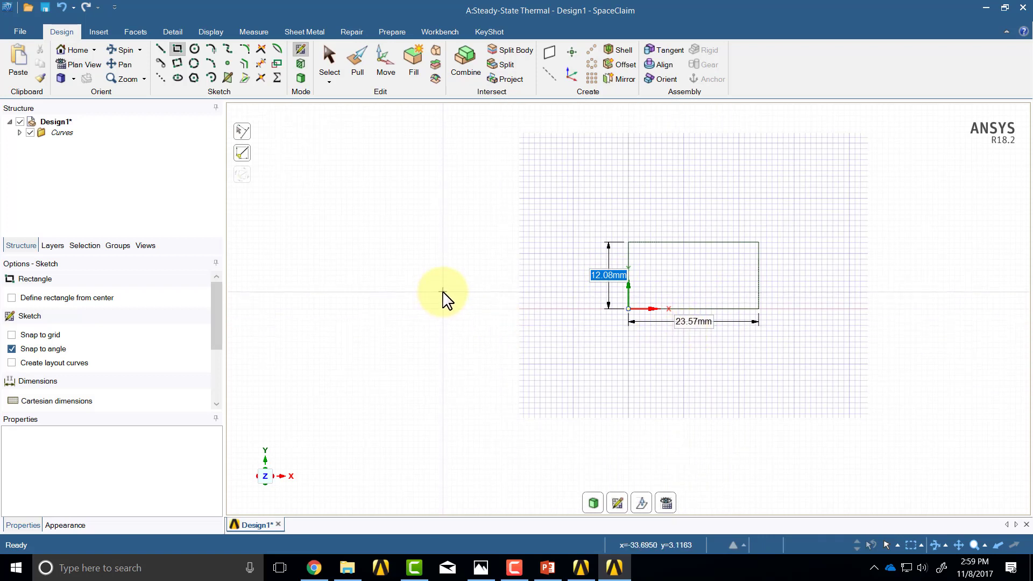
{"action": "key", "text": "Escape"}
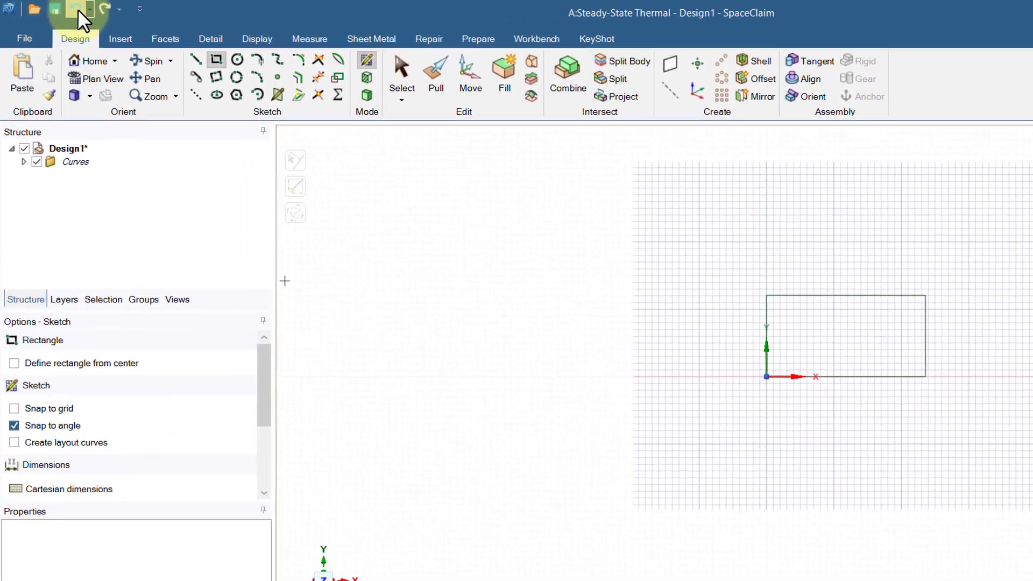
{"action": "left_click", "coordinate": [77, 9]}
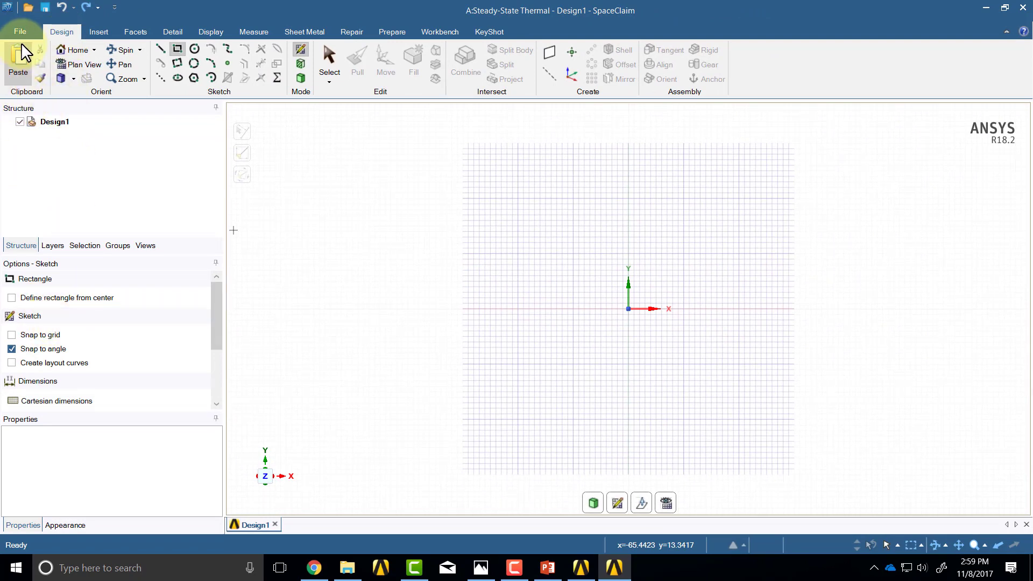
Set this document's length unit to Meters in the SpaceClaim options.
{"action": "left_click", "coordinate": [19, 28]}
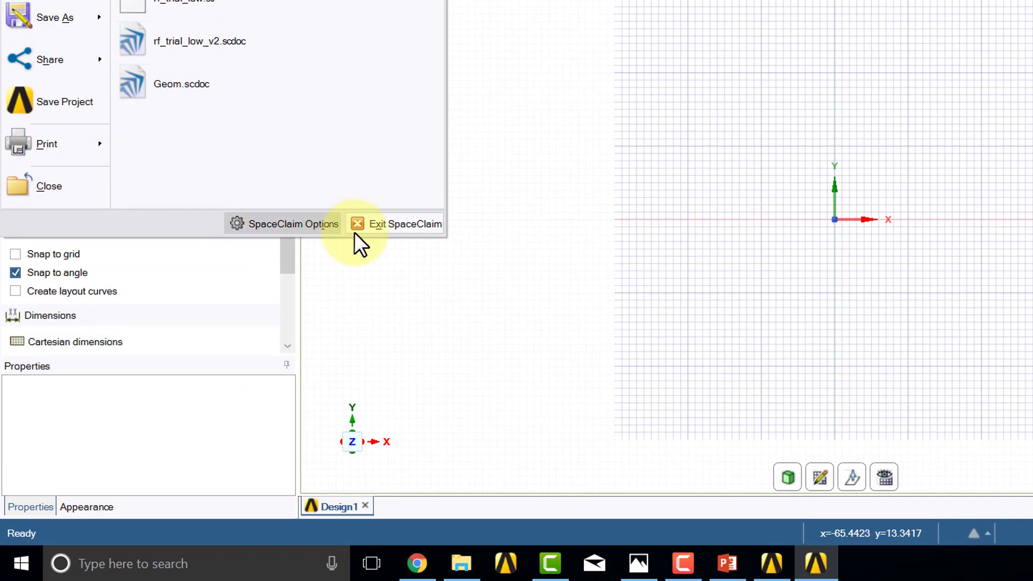
{"action": "left_click", "coordinate": [302, 227]}
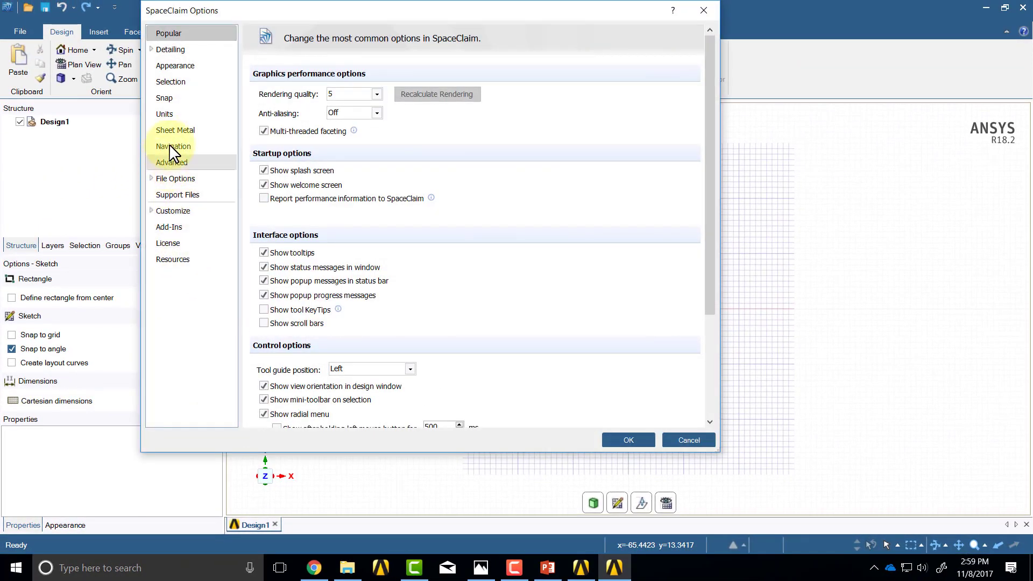
{"action": "left_click", "coordinate": [179, 118]}
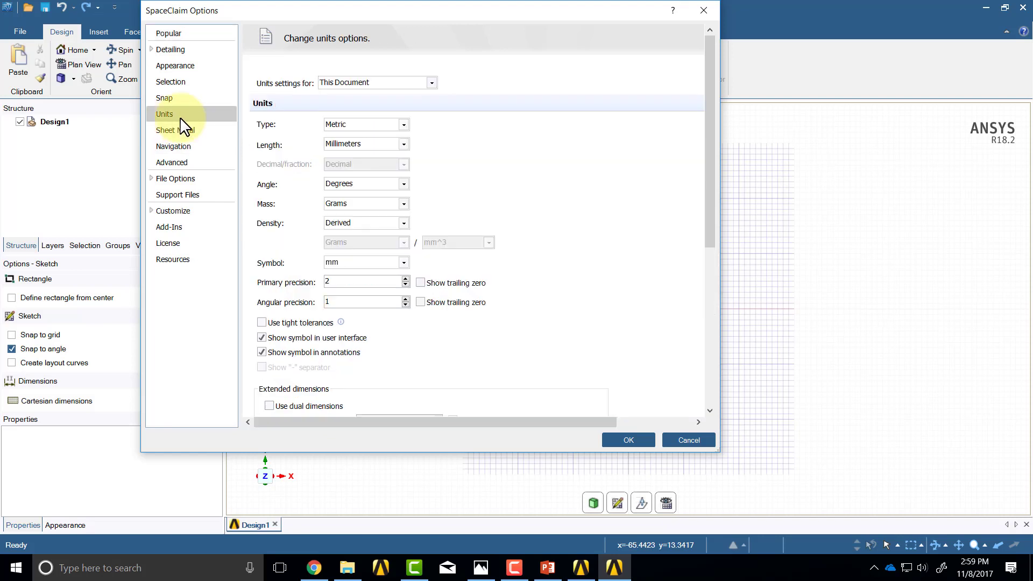
{"action": "left_click", "coordinate": [403, 144]}
{"action": "left_click", "coordinate": [366, 196]}
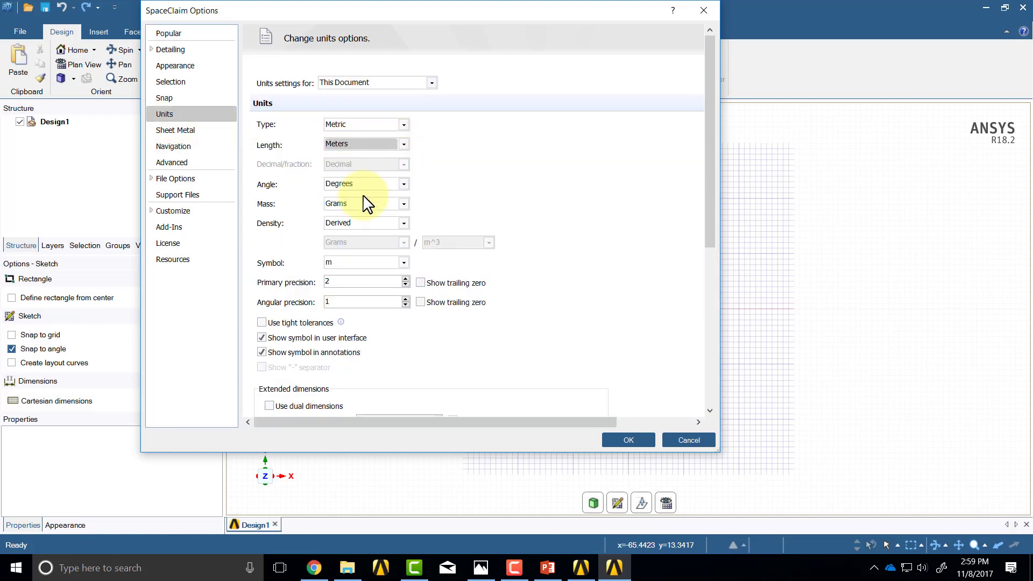
{"action": "left_click", "coordinate": [627, 440]}
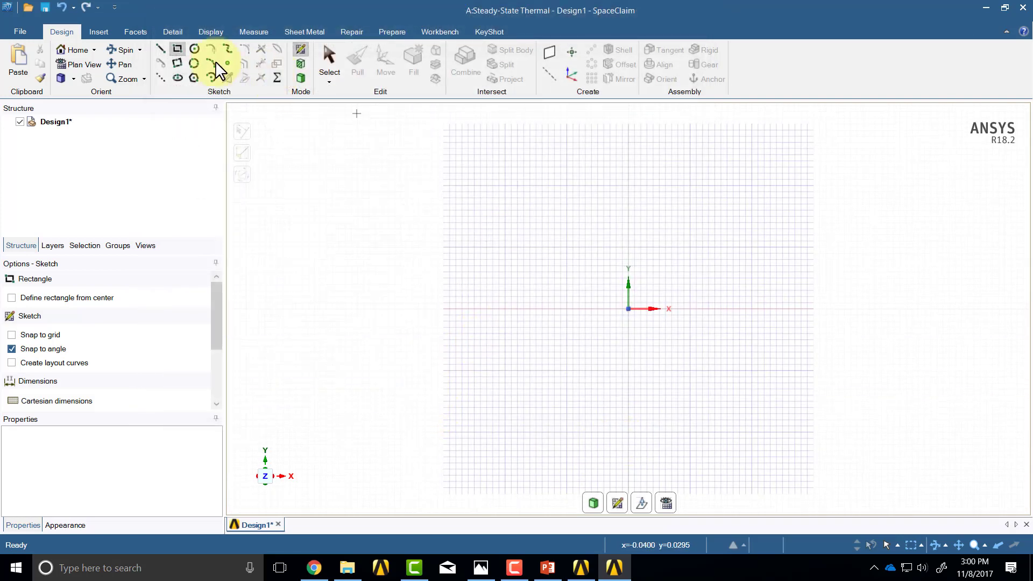
Sketch a rectangle with one corner at the origin, 1 m wide and 2 m high.
{"action": "left_click", "coordinate": [629, 310]}
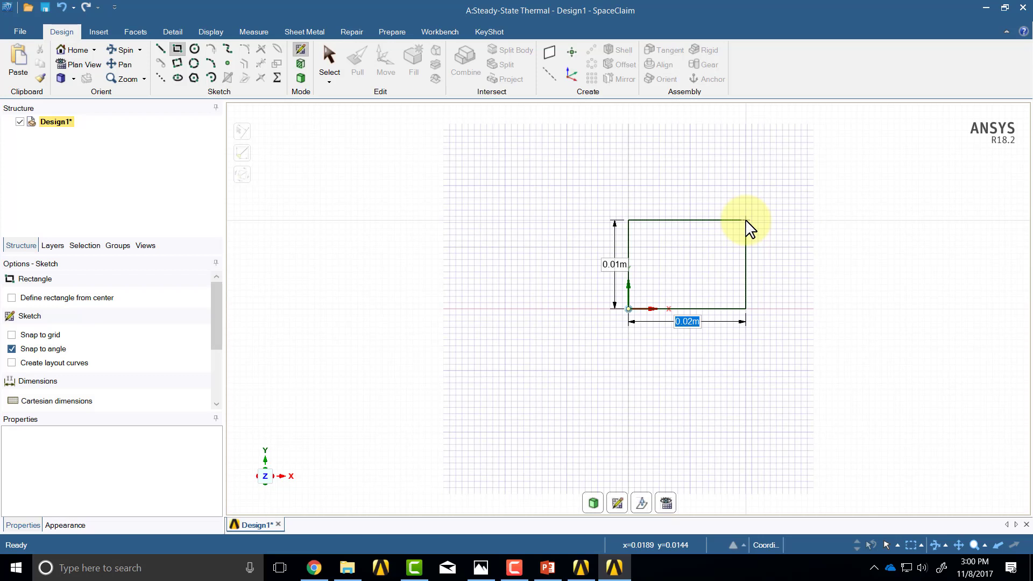
{"action": "left_click", "coordinate": [746, 221]}
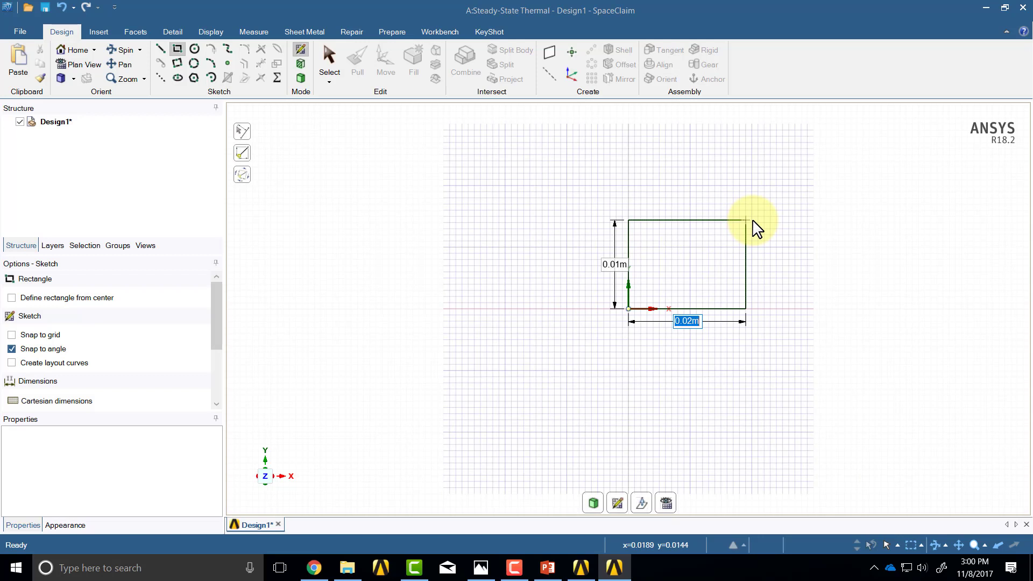
{"action": "type", "text": "1"}
{"action": "key", "text": "Tab"}
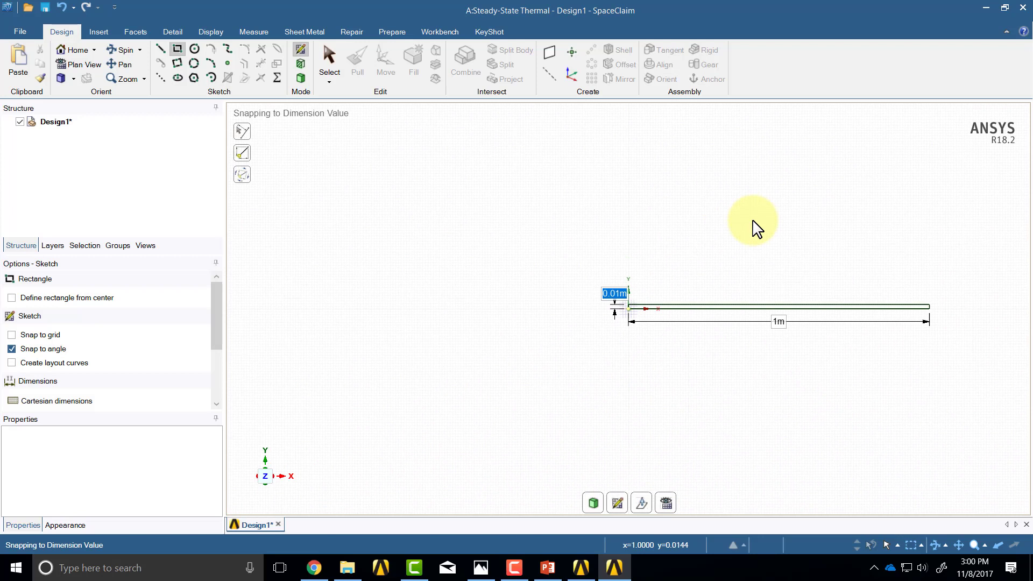
{"action": "type", "text": "1"}
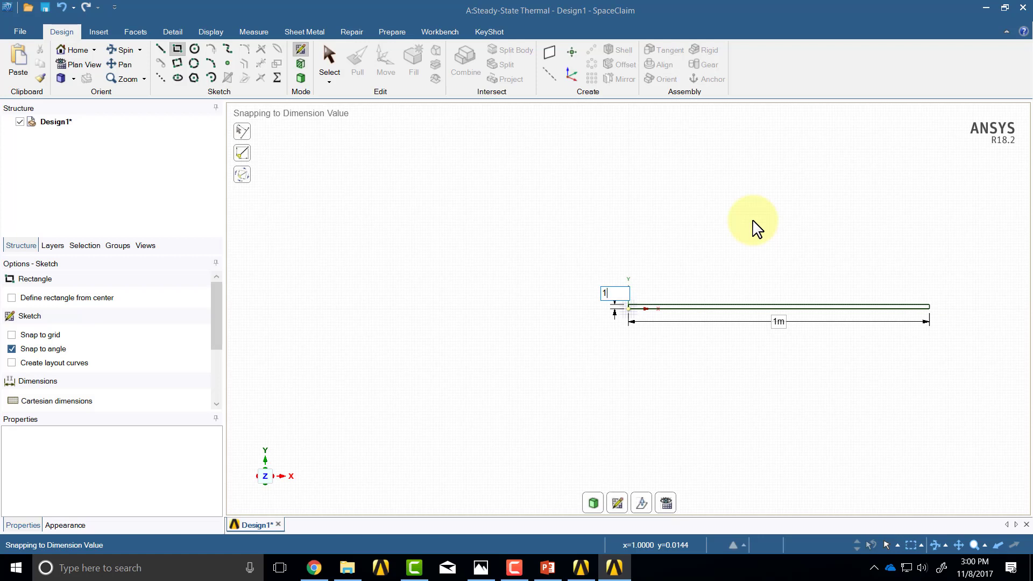
{"action": "key", "text": "Return"}
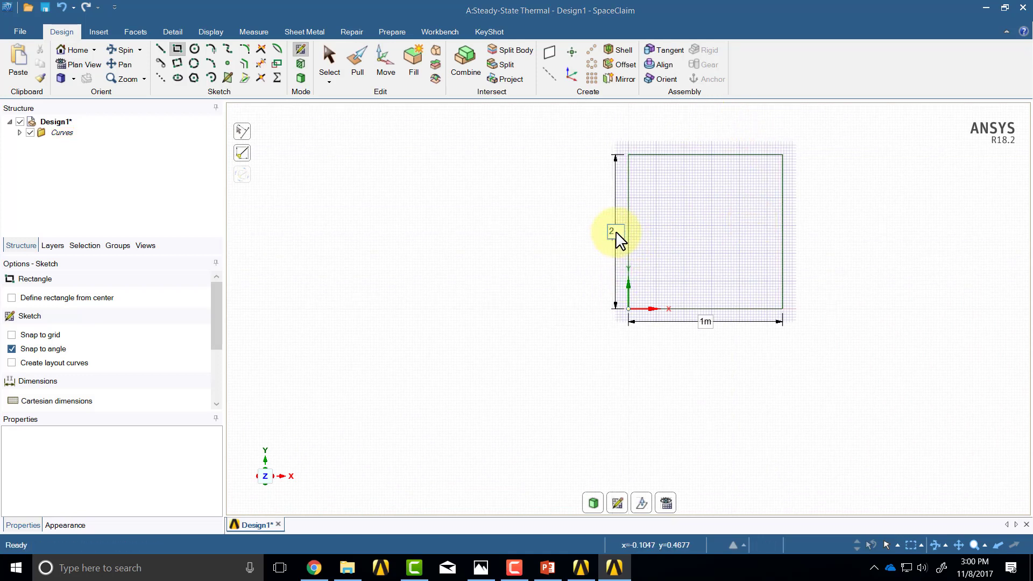
{"action": "key", "text": "Return"}
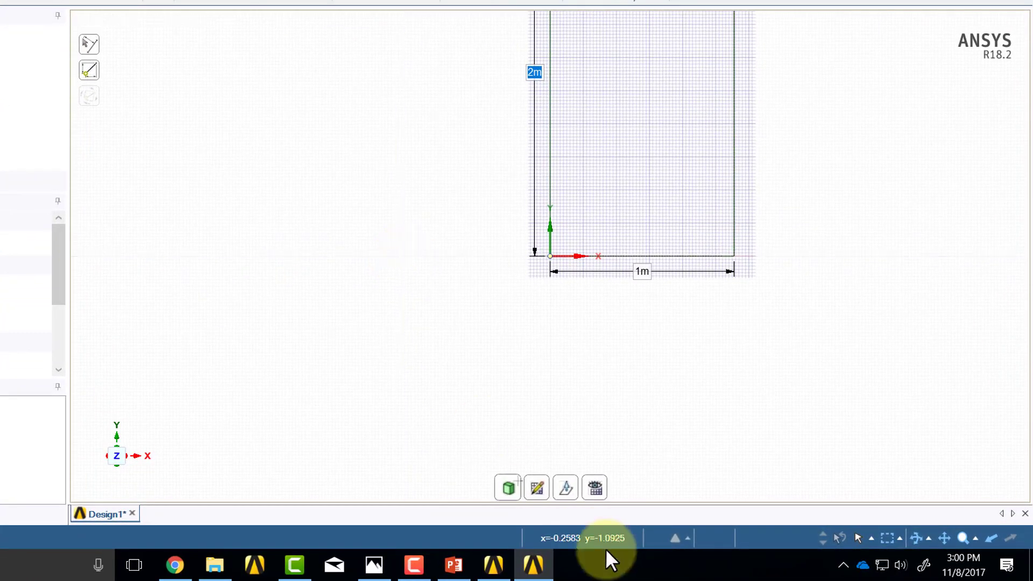
Convert the rectangle sketch into a surface by returning to 3D mode, and fit it in the view.
{"action": "left_click", "coordinate": [507, 488]}
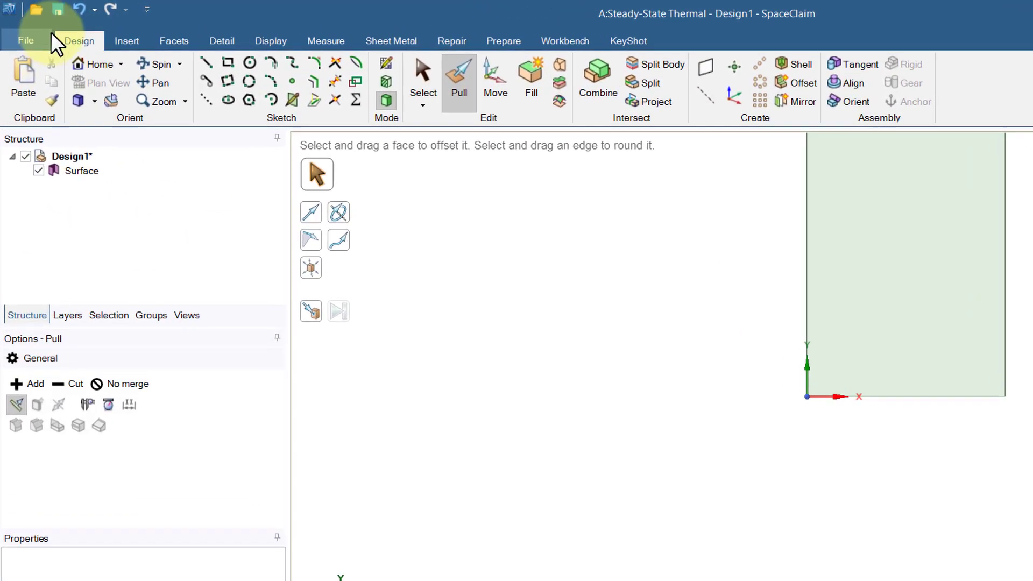
{"action": "left_click", "coordinate": [184, 101]}
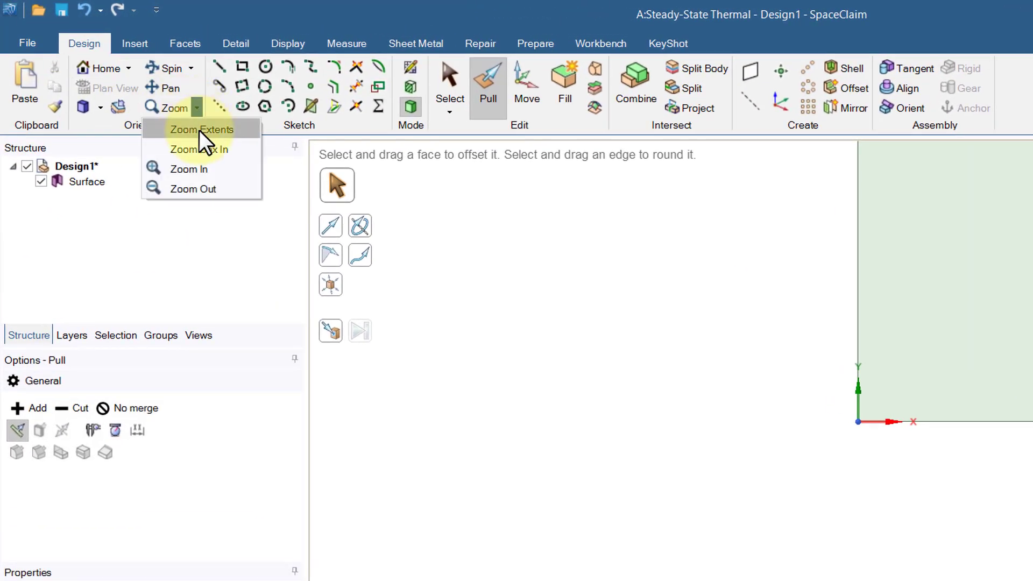
{"action": "left_click", "coordinate": [199, 130]}
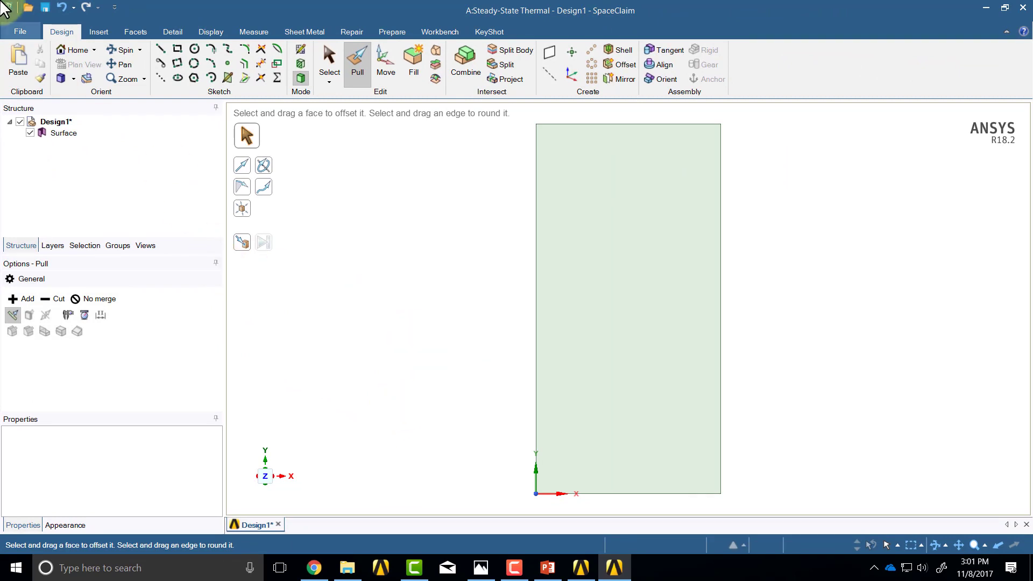
Exit the SpaceClaim geometry editor.
{"action": "left_click", "coordinate": [21, 31]}
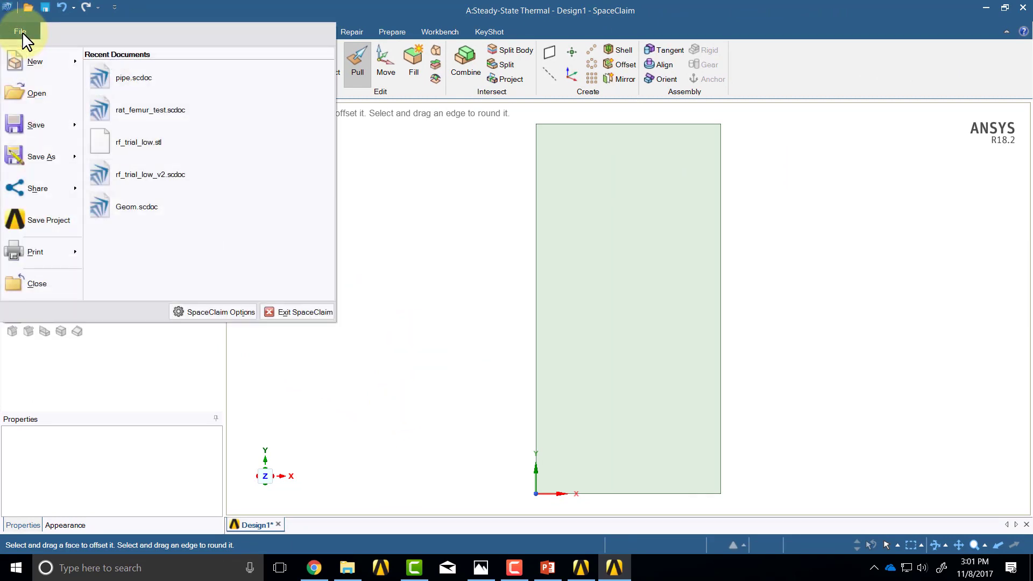
{"action": "left_click", "coordinate": [293, 318]}
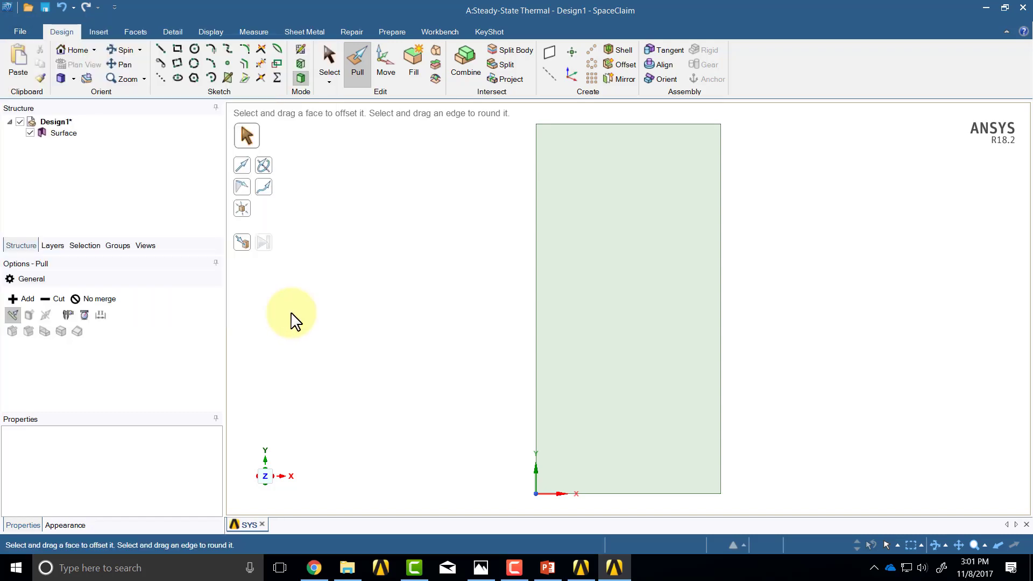